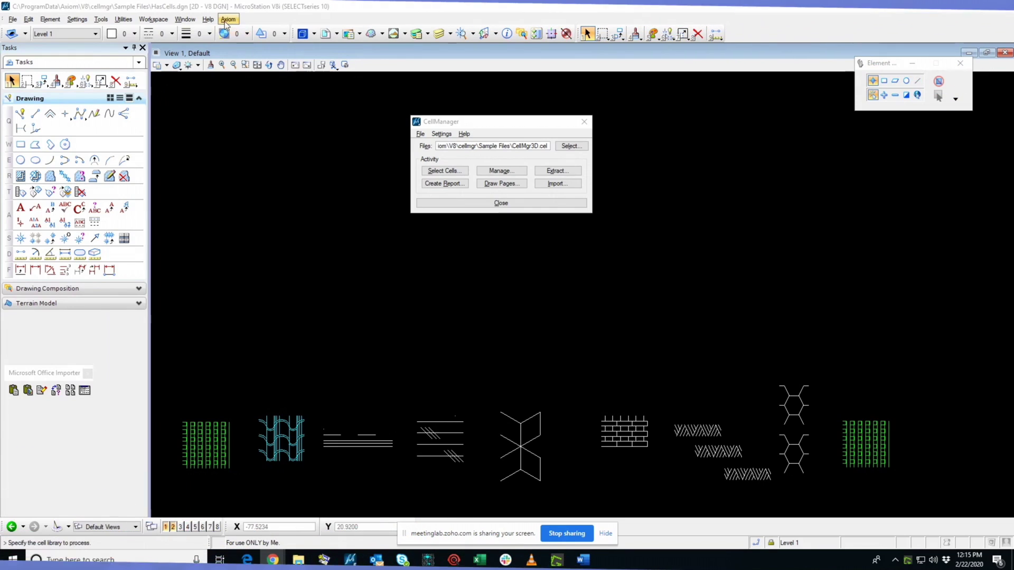
Review the list of available add-on products, then return to the CellManager window.
{"action": "left_click", "coordinate": [226, 20]}
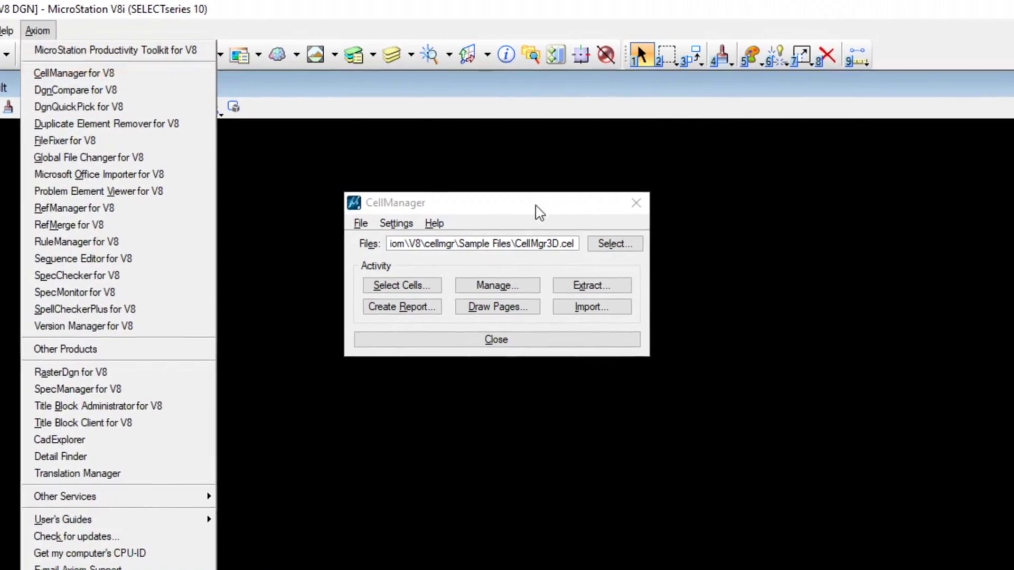
{"action": "left_click", "coordinate": [781, 196]}
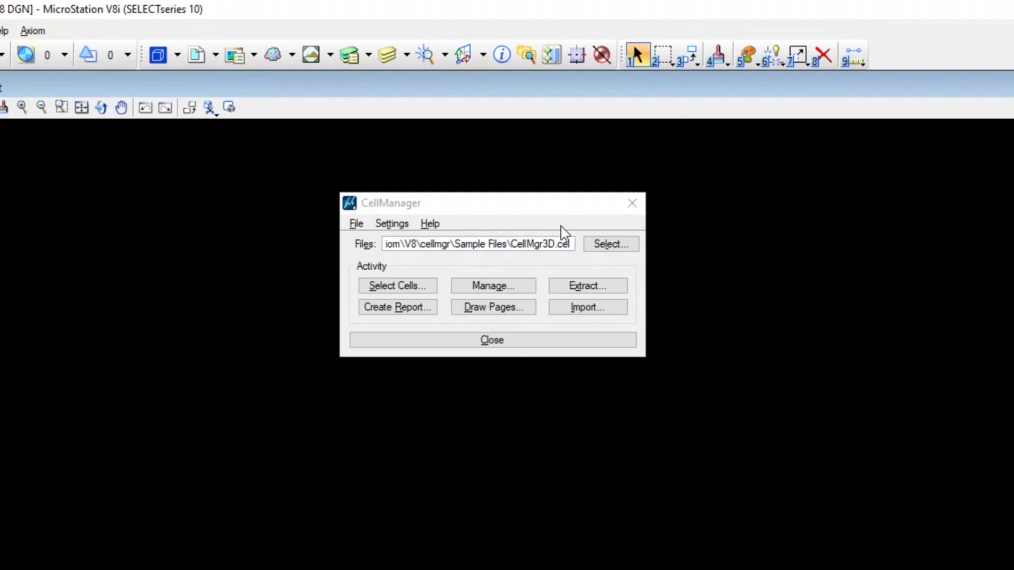
{"action": "left_click", "coordinate": [620, 249]}
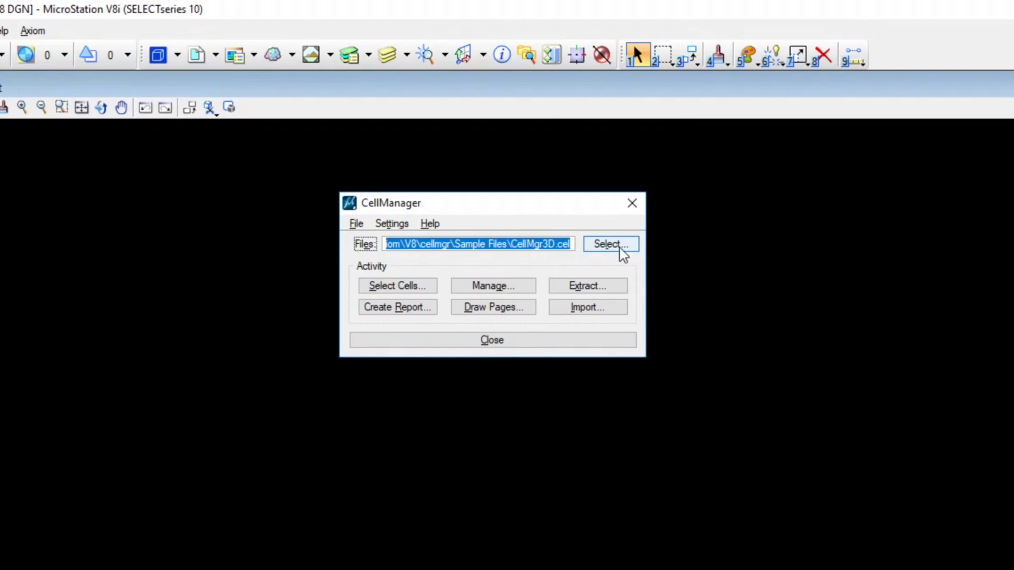
Add the CellMgr2D.cel library to the list of files to process.
{"action": "left_click", "coordinate": [617, 253]}
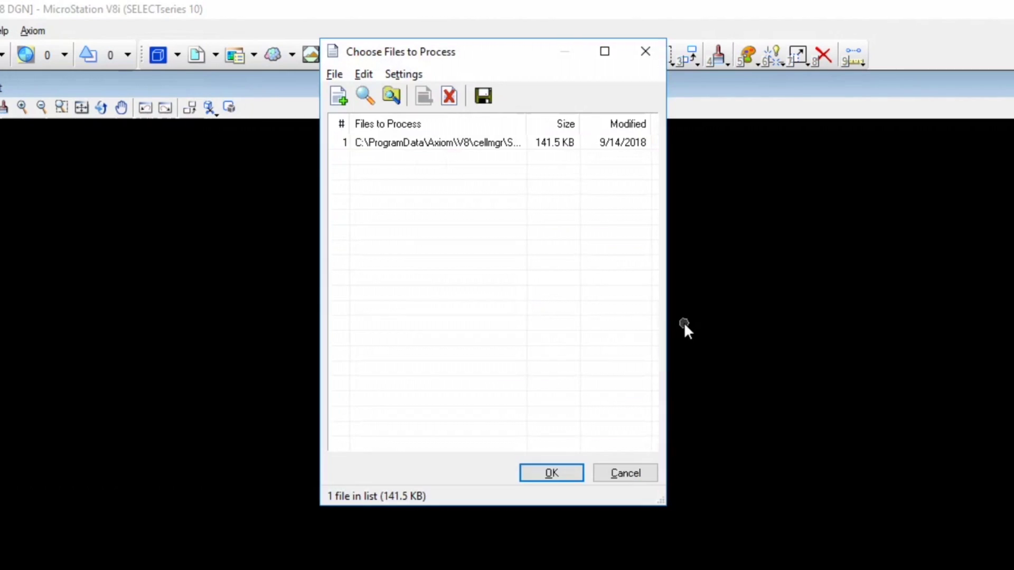
{"action": "left_click_drag", "start_coordinate": [515, 53], "coordinate": [470, 181]}
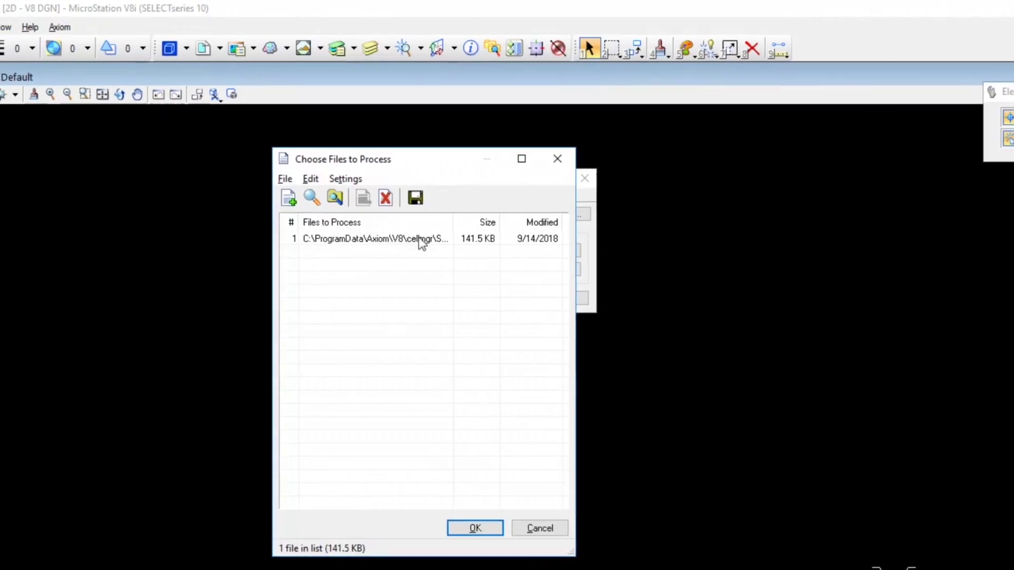
{"action": "right_click", "coordinate": [382, 272]}
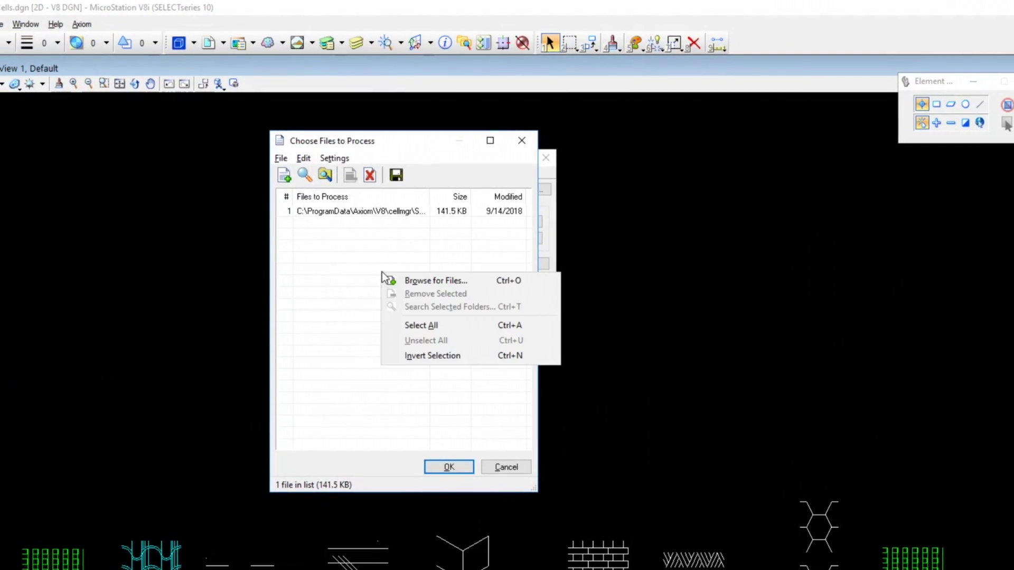
{"action": "left_click", "coordinate": [414, 279]}
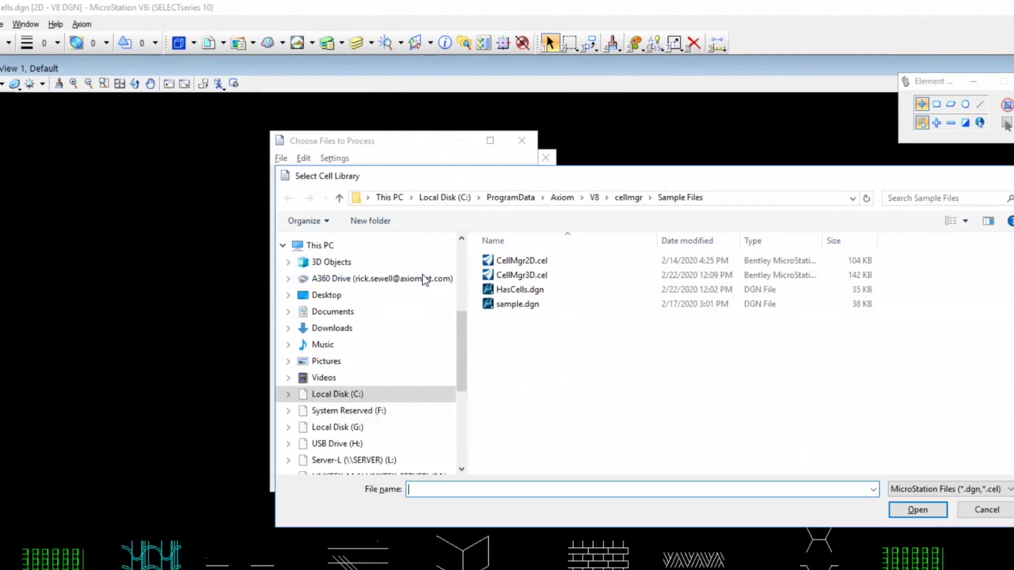
{"action": "left_click", "coordinate": [530, 260]}
{"action": "left_click", "coordinate": [917, 510]}
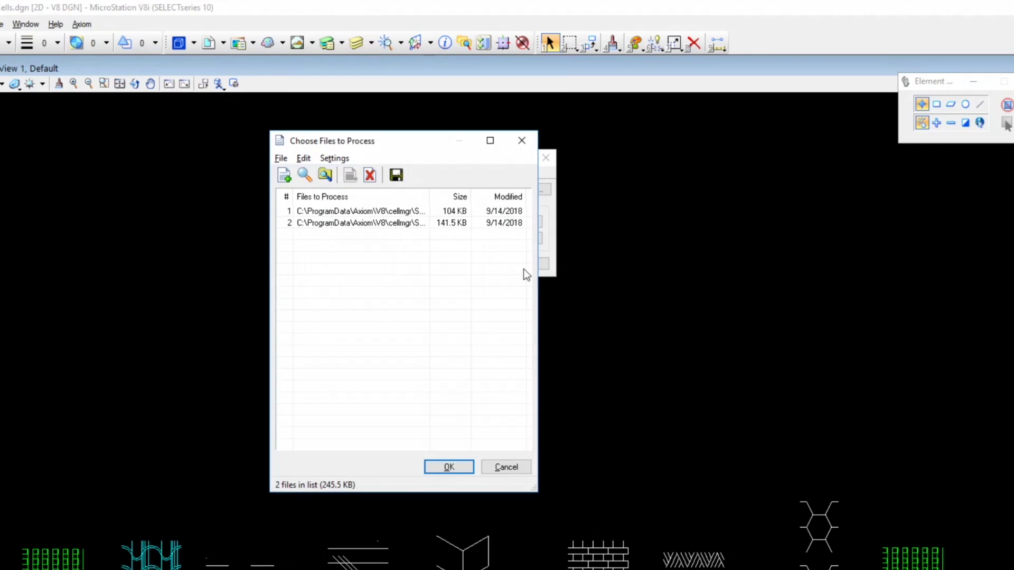
Widen the file list and remove CellMgr2D.cel, keeping only CellMgr3D.cel for processing.
{"action": "left_click_drag", "start_coordinate": [537, 286], "coordinate": [730, 307]}
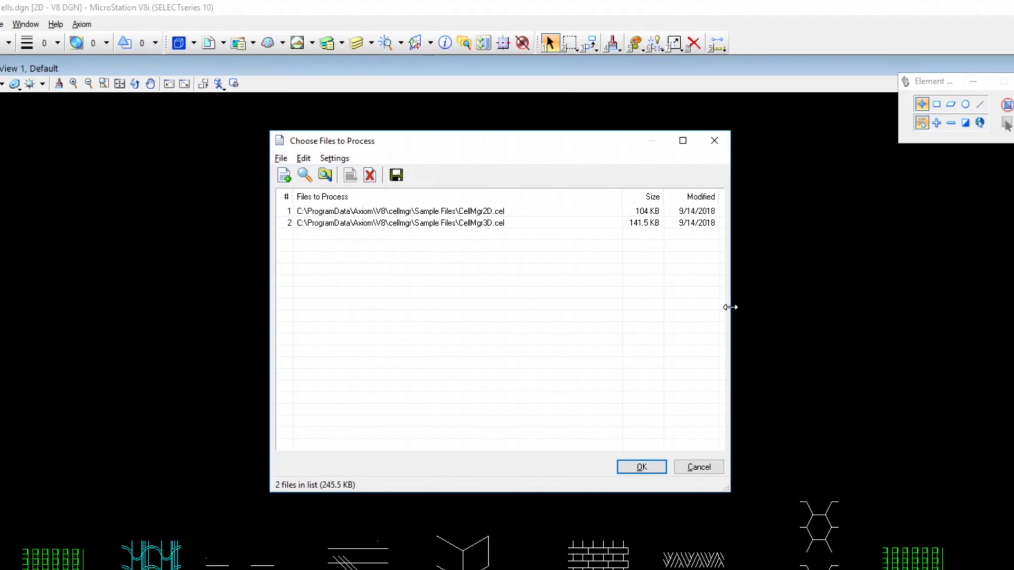
{"action": "left_click", "coordinate": [463, 212]}
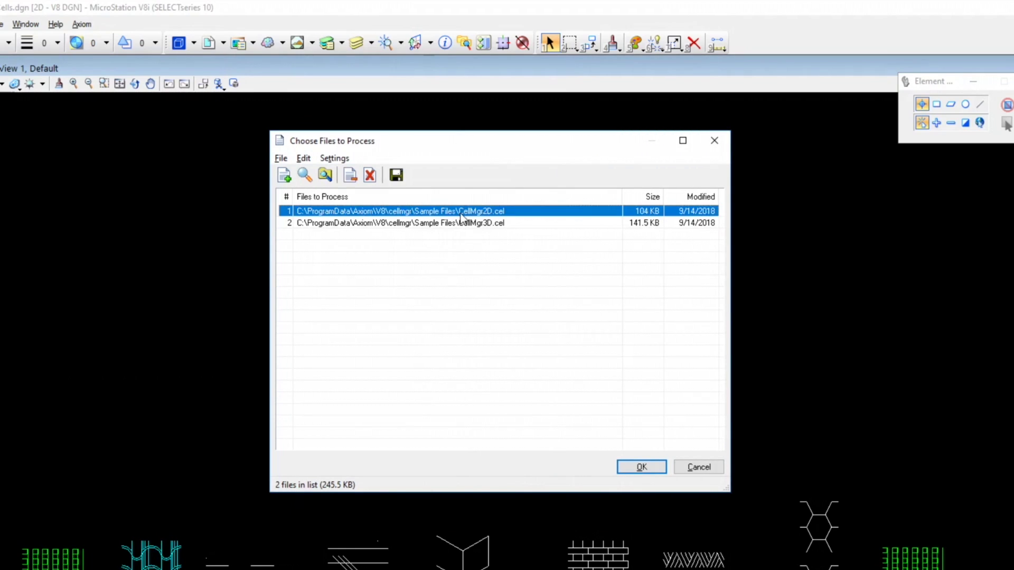
{"action": "left_click", "coordinate": [352, 175]}
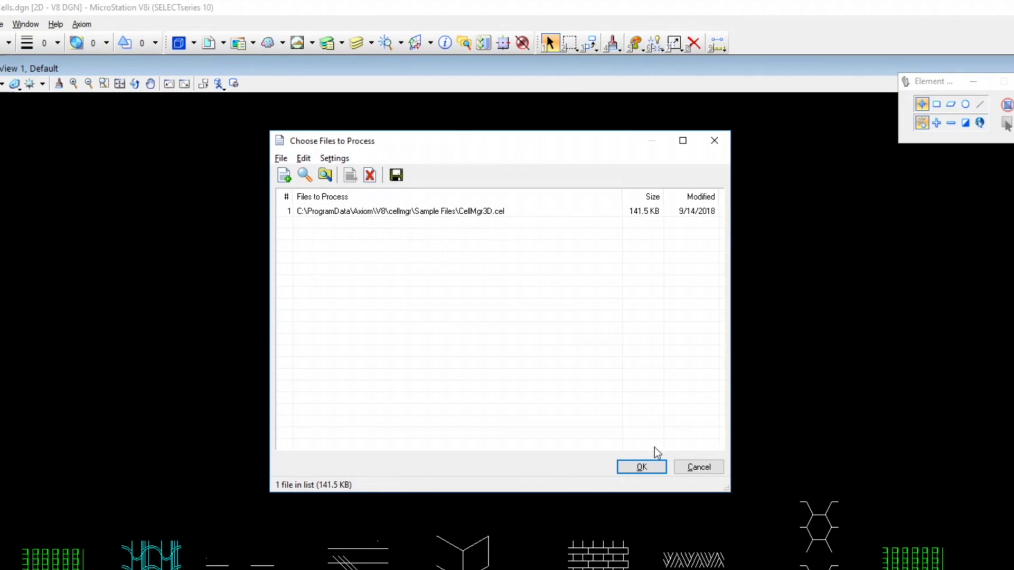
{"action": "left_click", "coordinate": [642, 467]}
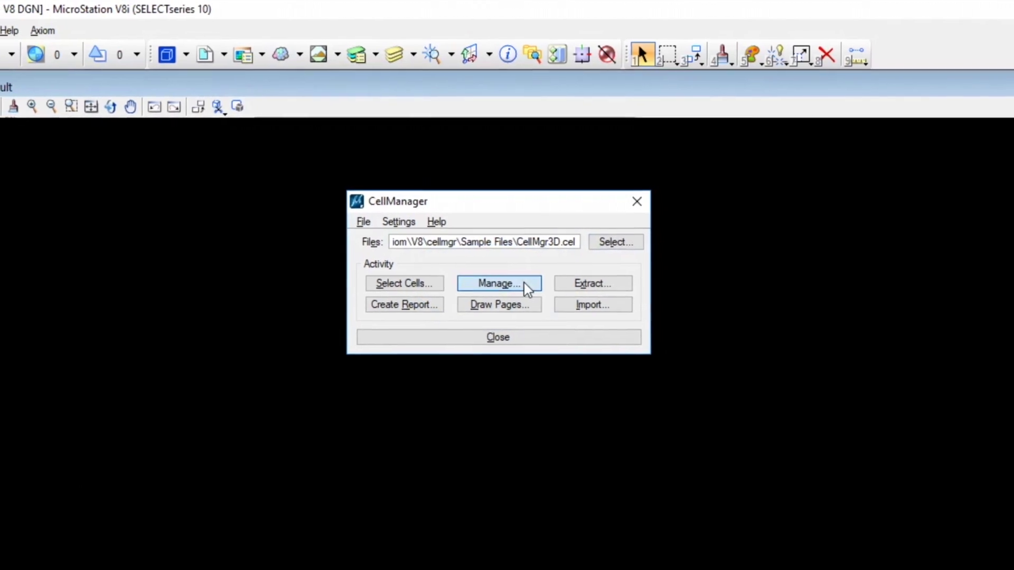
Manage CellMgr3D.cel, then preview the 3DCUBE cell and check its model details.
{"action": "left_click", "coordinate": [524, 285]}
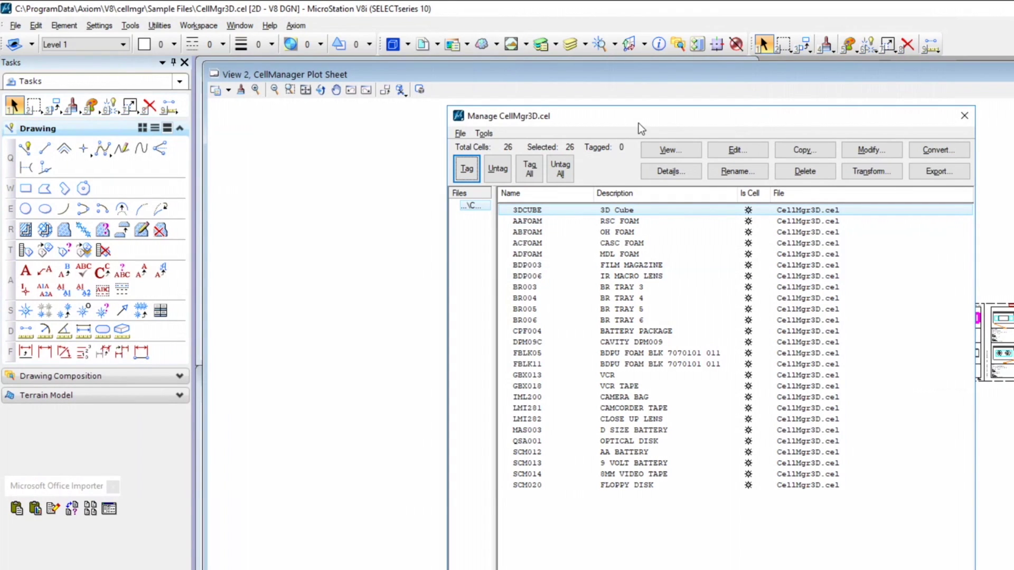
{"action": "left_click", "coordinate": [688, 152]}
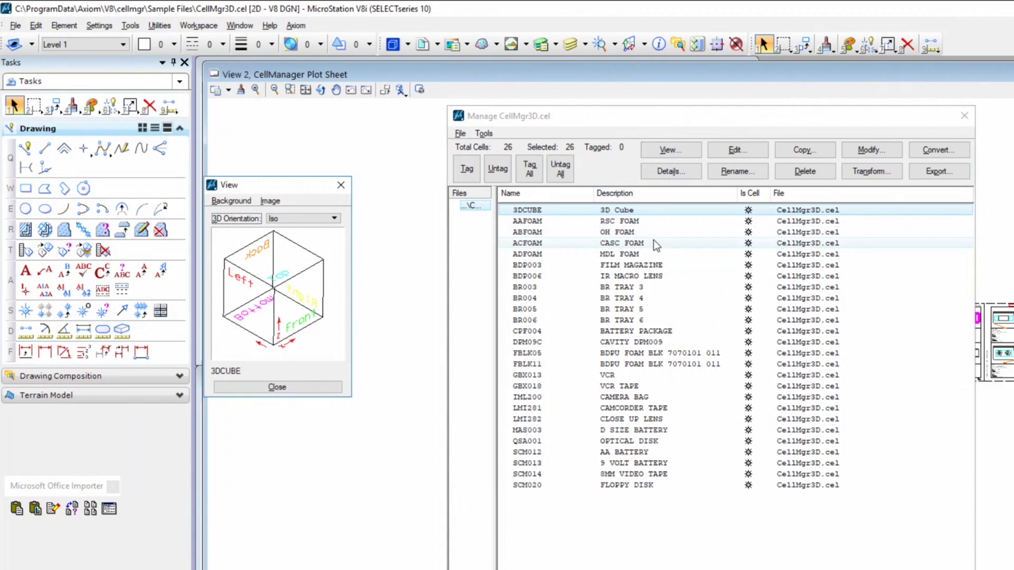
{"action": "left_click", "coordinate": [341, 186]}
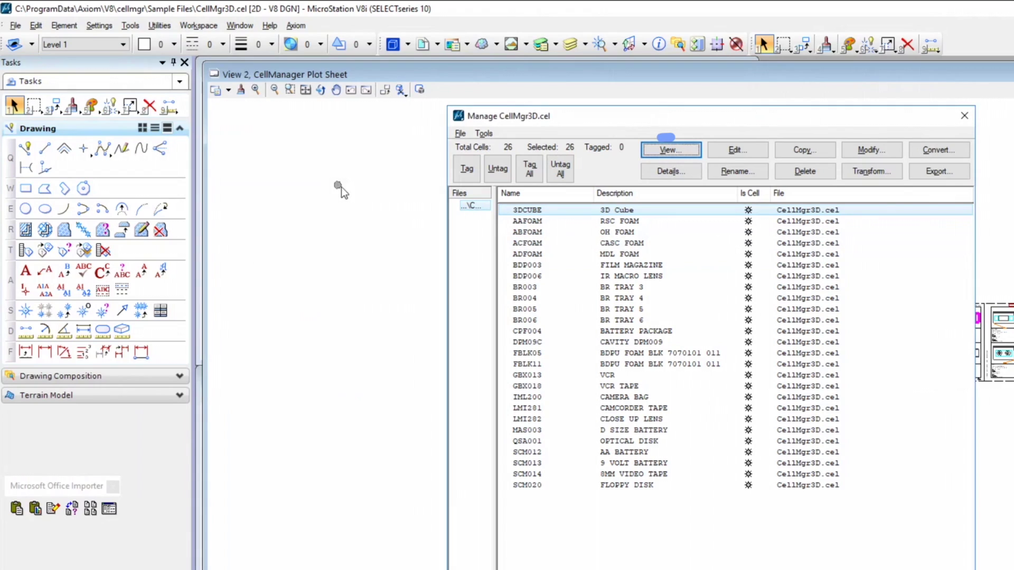
{"action": "left_click", "coordinate": [688, 170]}
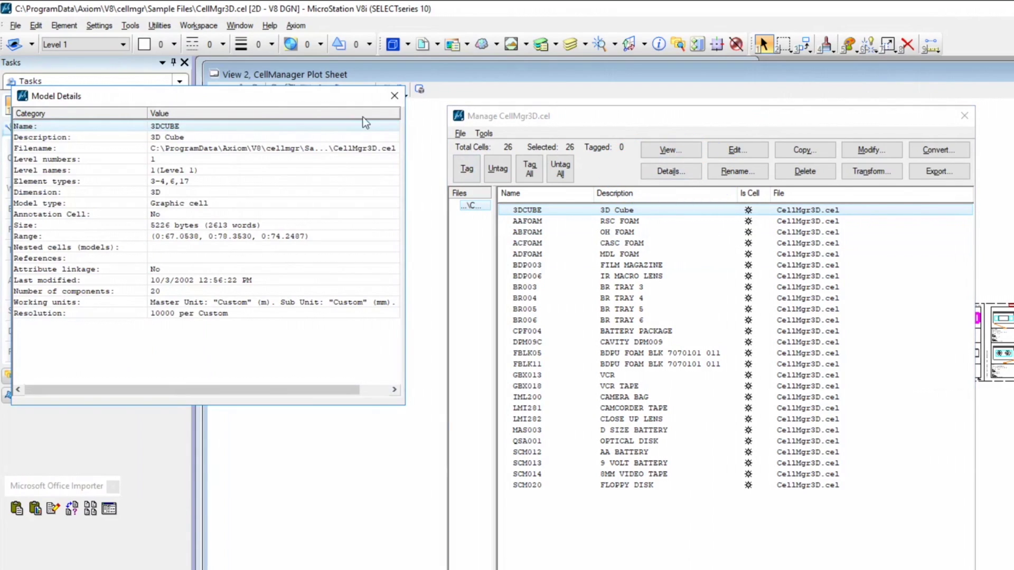
{"action": "left_click", "coordinate": [391, 99]}
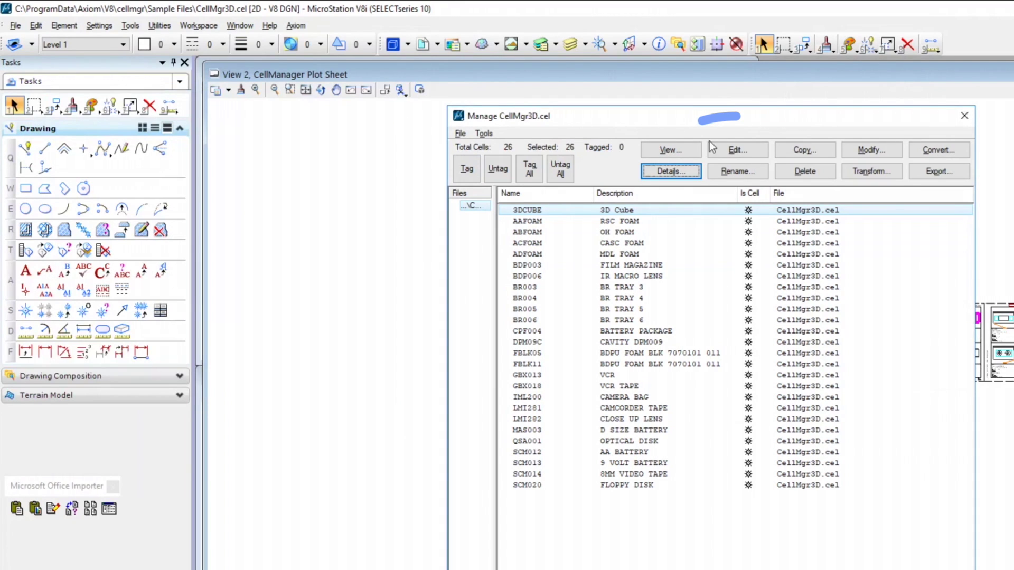
{"action": "left_click", "coordinate": [737, 152]}
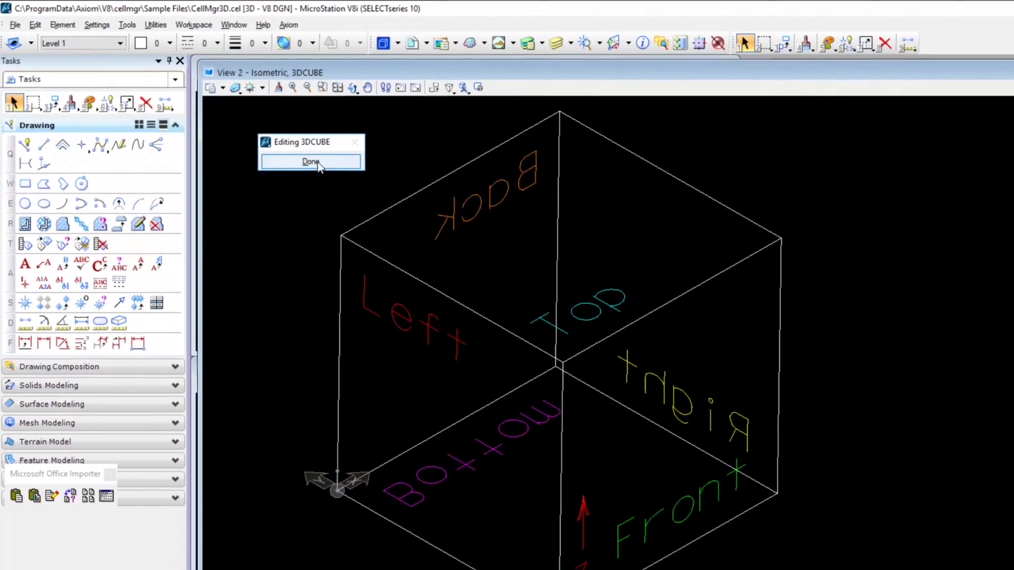
{"action": "left_click", "coordinate": [317, 163]}
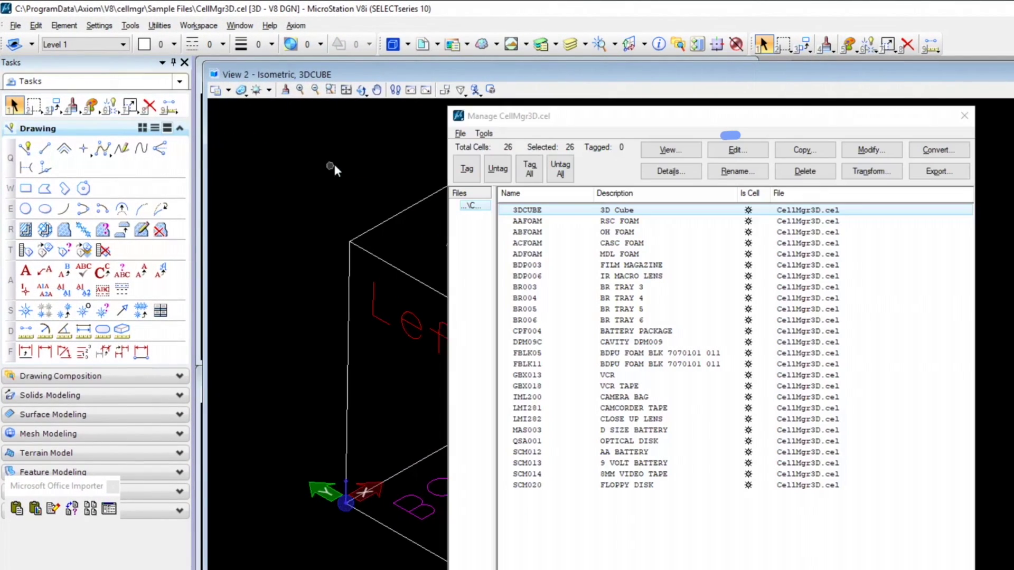
{"action": "left_click", "coordinate": [753, 167]}
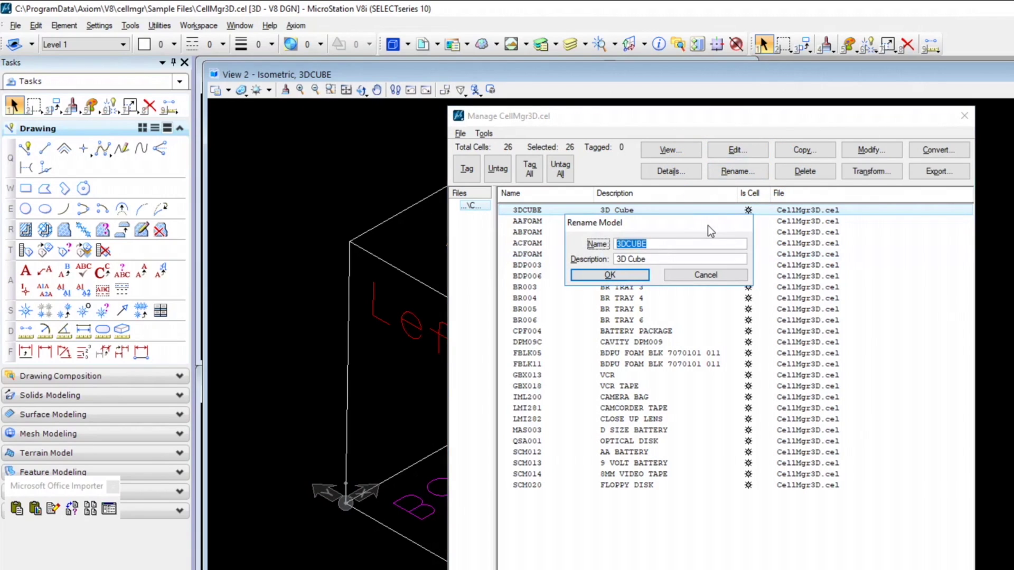
{"action": "left_click", "coordinate": [721, 278]}
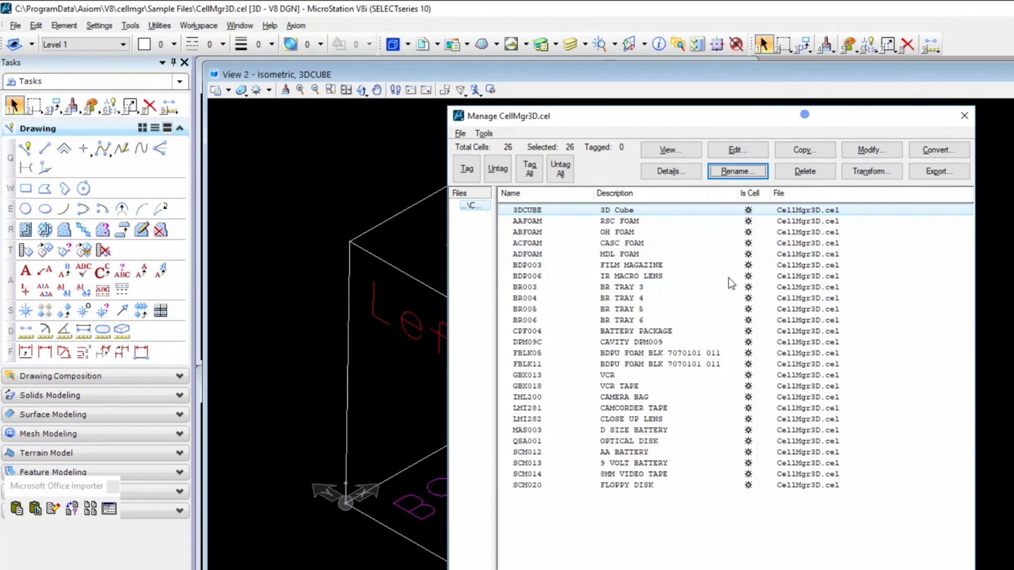
{"action": "left_click", "coordinate": [808, 148]}
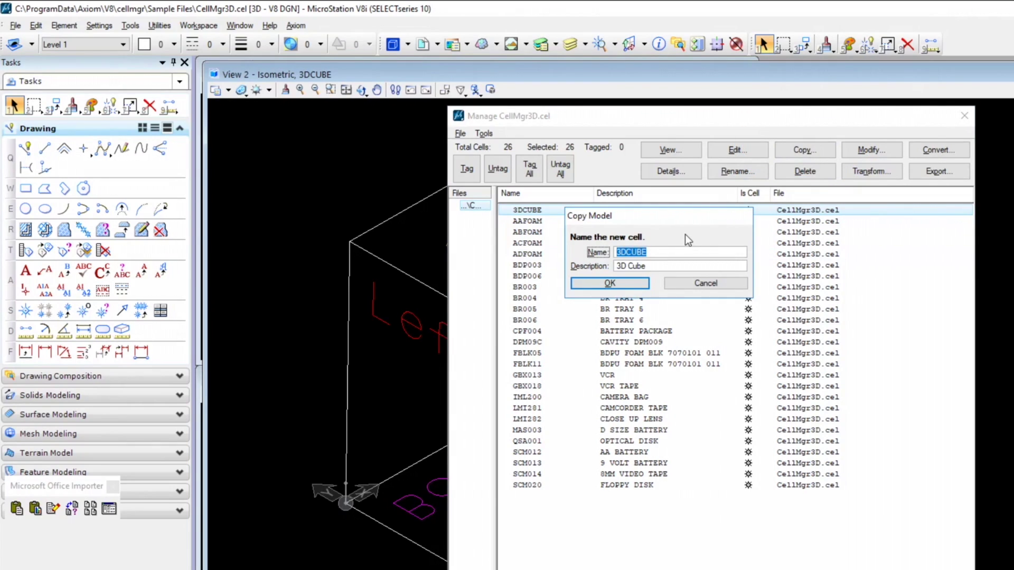
{"action": "left_click", "coordinate": [706, 283]}
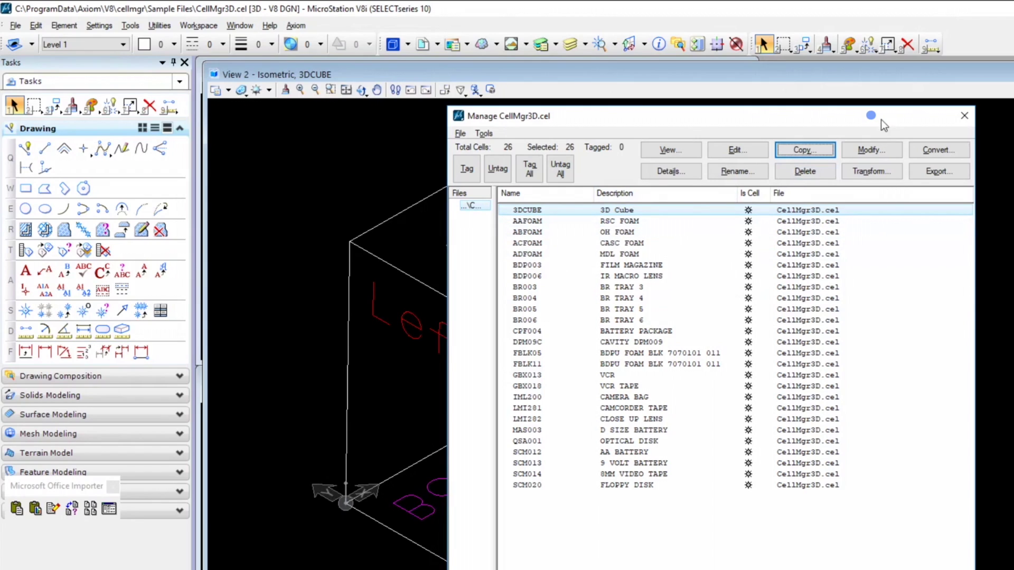
{"action": "left_click", "coordinate": [881, 149]}
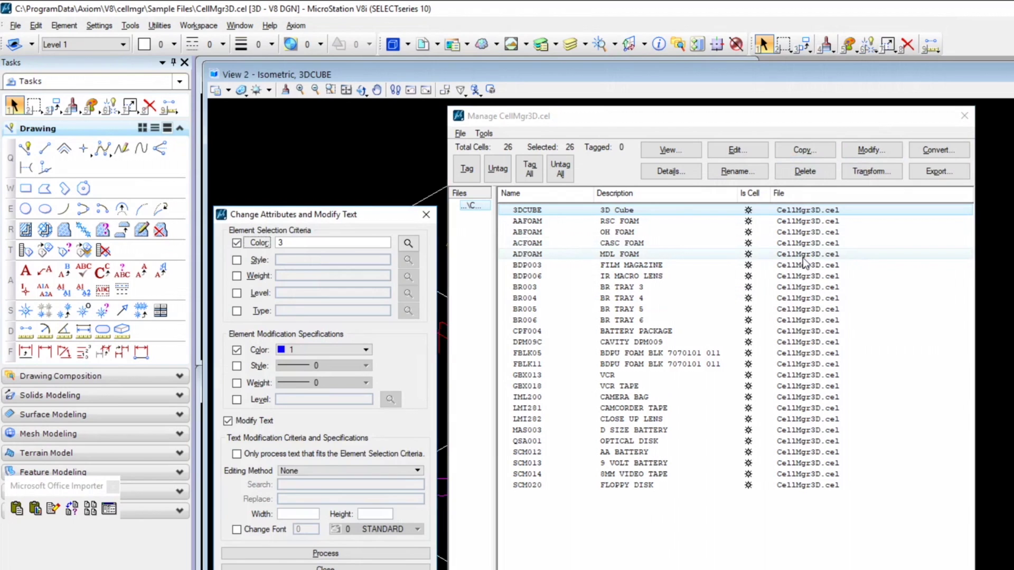
{"action": "left_click_drag", "start_coordinate": [375, 214], "coordinate": [387, 170]}
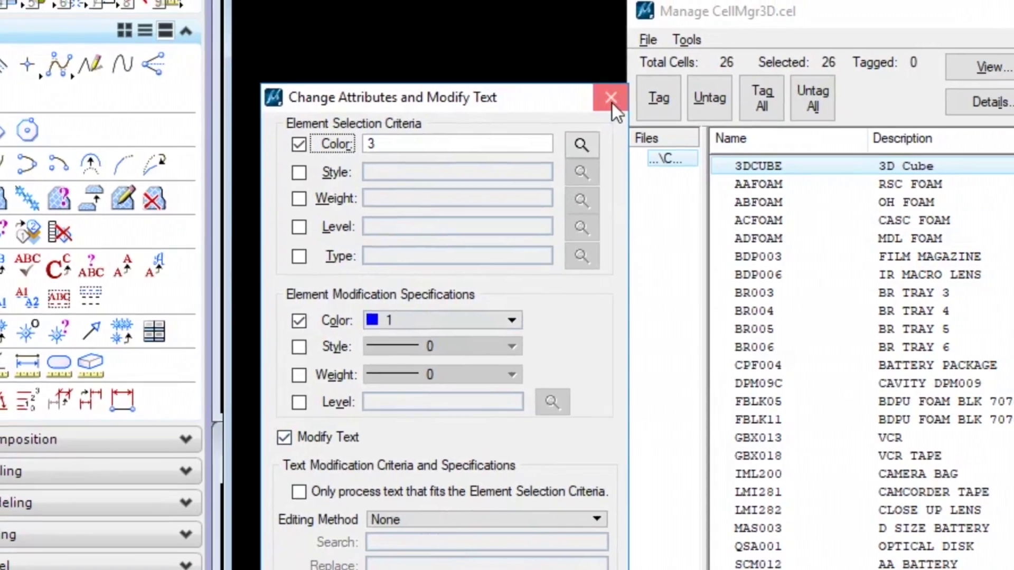
{"action": "left_click", "coordinate": [613, 103]}
{"action": "left_click", "coordinate": [878, 173]}
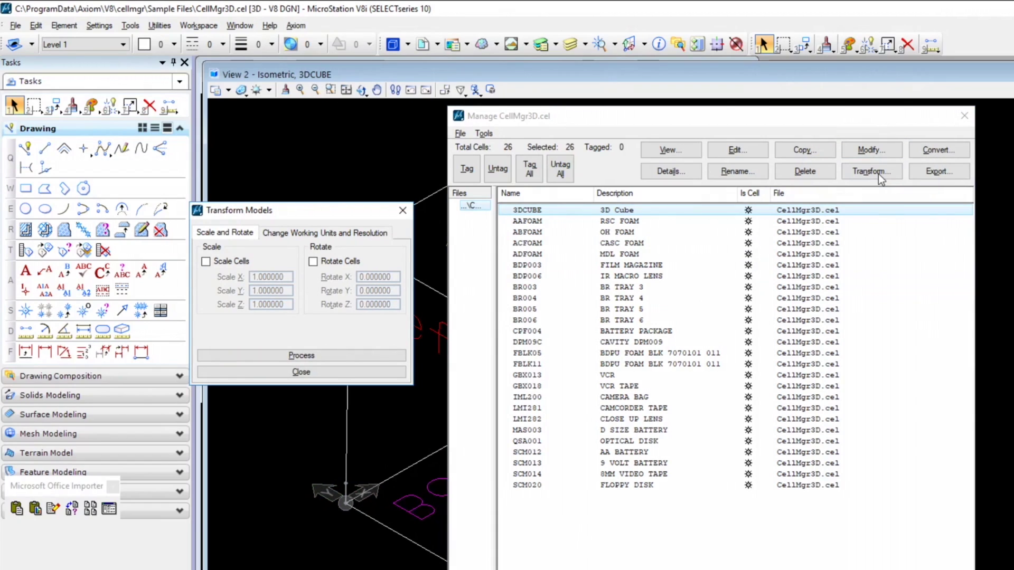
{"action": "left_click", "coordinate": [411, 211]}
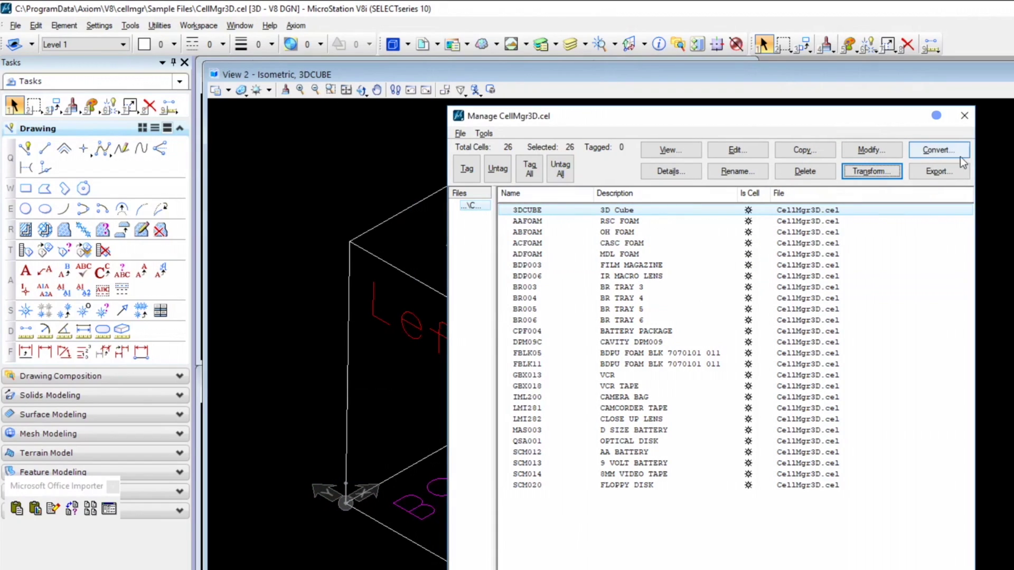
{"action": "left_click", "coordinate": [950, 149]}
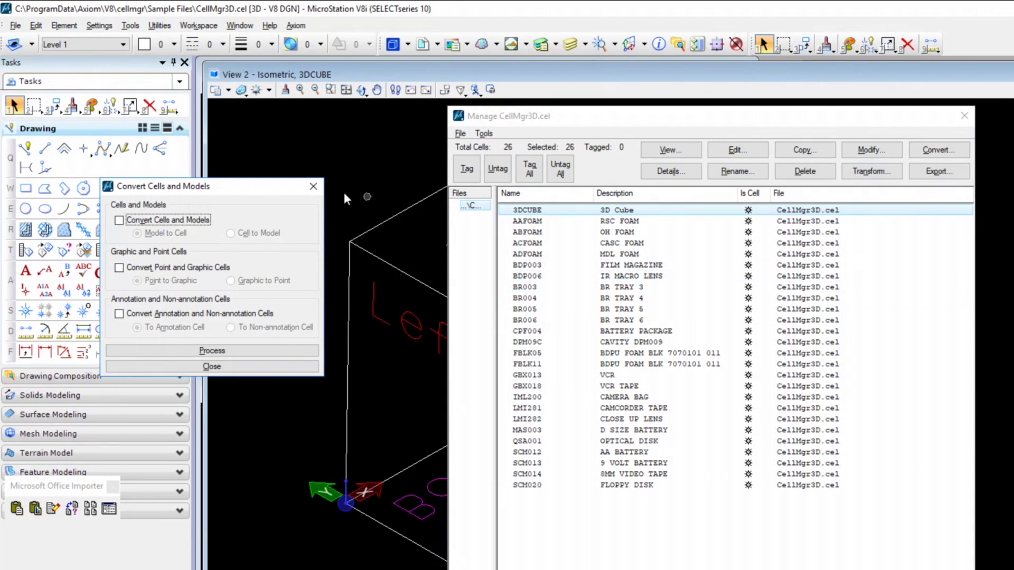
{"action": "left_click", "coordinate": [313, 186]}
{"action": "left_click", "coordinate": [934, 172]}
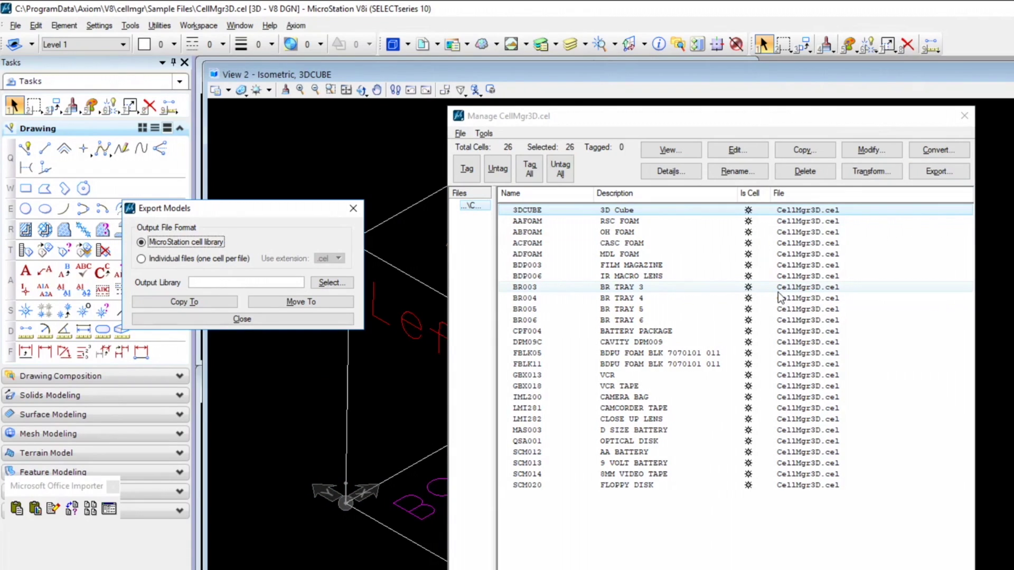
{"action": "left_click", "coordinate": [354, 209]}
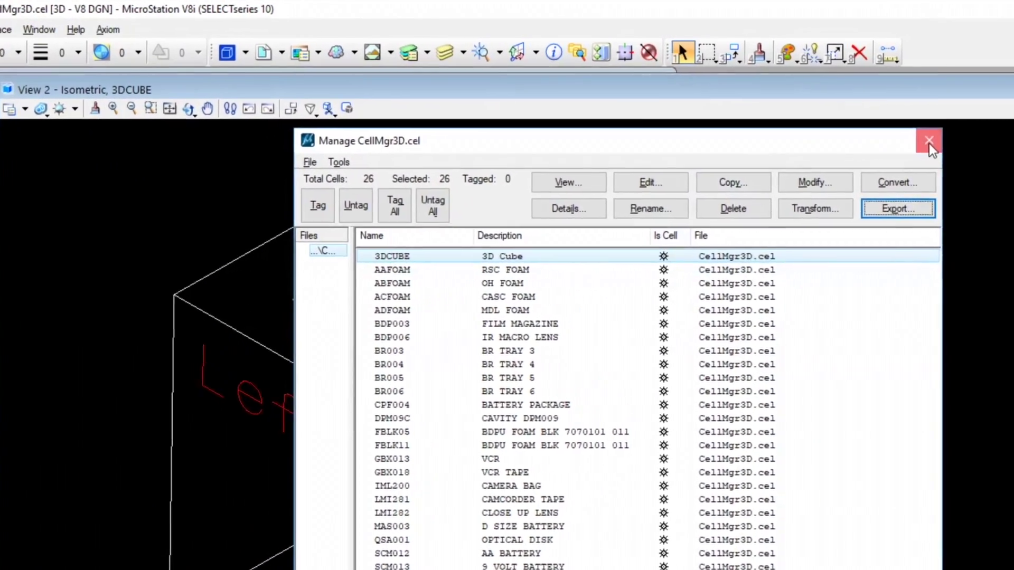
Draw 8.5 × 11 documentation pages for all cells, overwriting the existing plot sheet.
{"action": "left_click", "coordinate": [964, 115]}
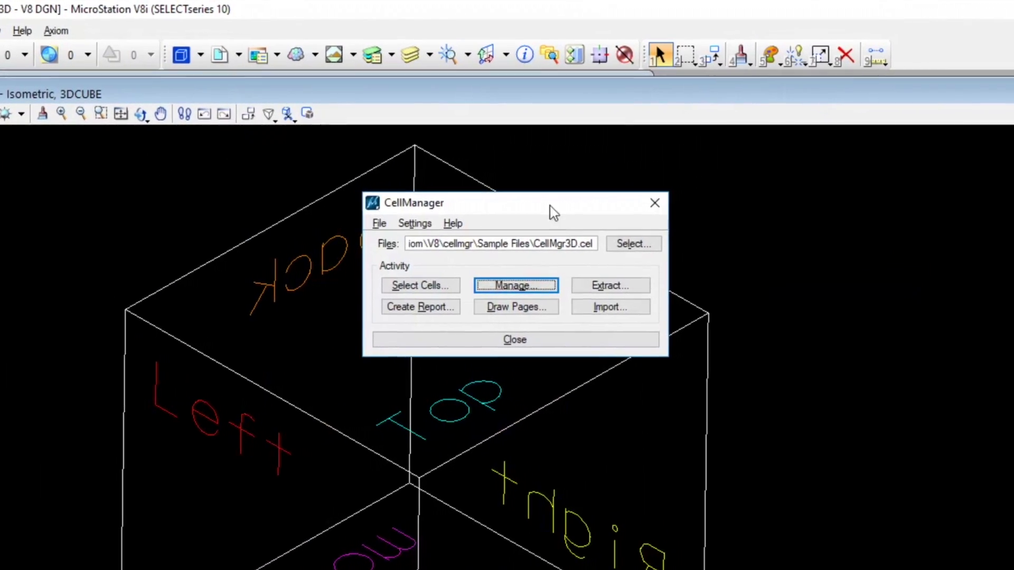
{"action": "left_click", "coordinate": [513, 312]}
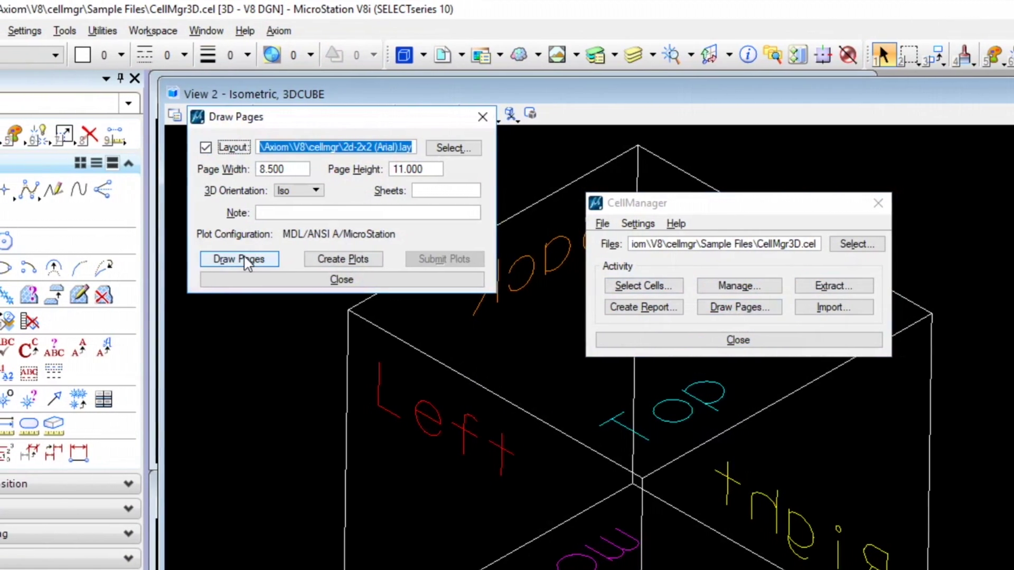
{"action": "left_click", "coordinate": [246, 262]}
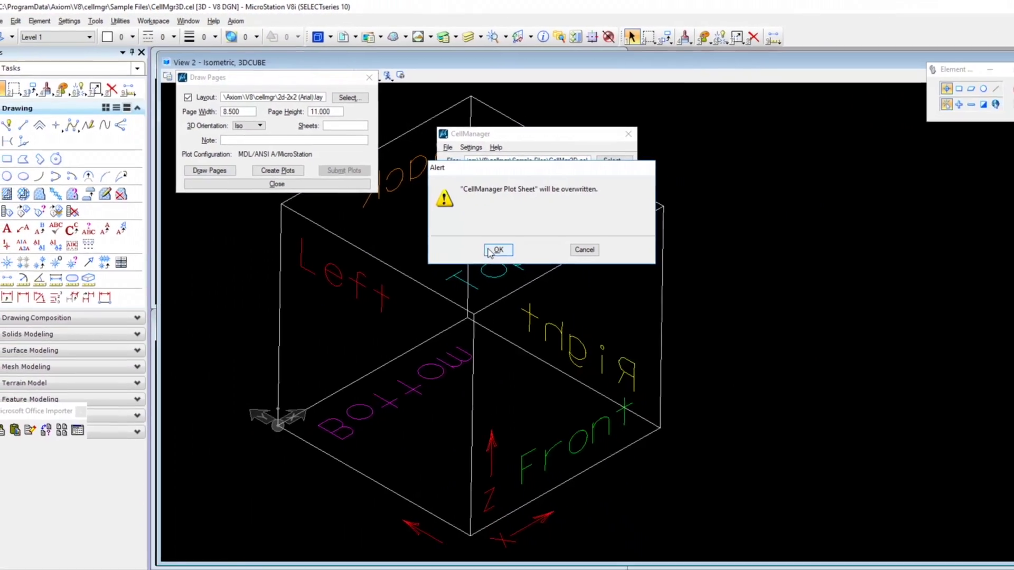
{"action": "left_click", "coordinate": [675, 378]}
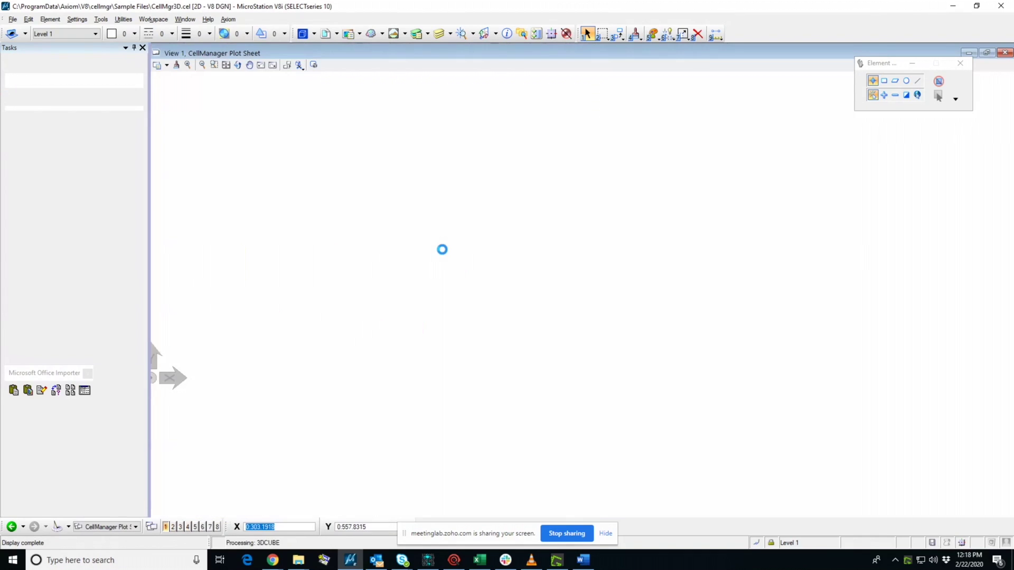
{"action": "left_click", "coordinate": [517, 230]}
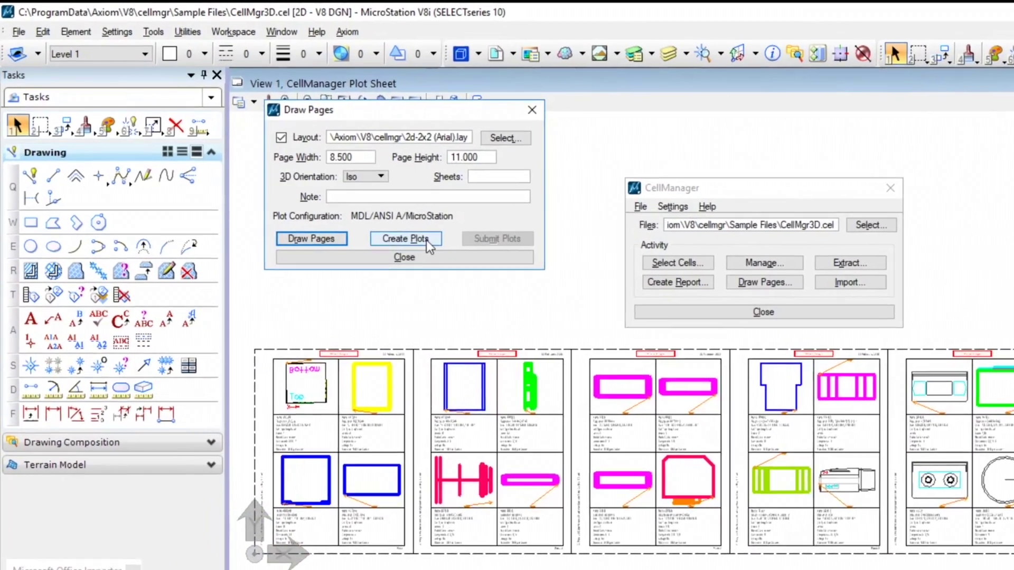
Plot the drawn pages to CellMgr3D.pdf and acknowledge the creation message.
{"action": "left_click", "coordinate": [426, 240]}
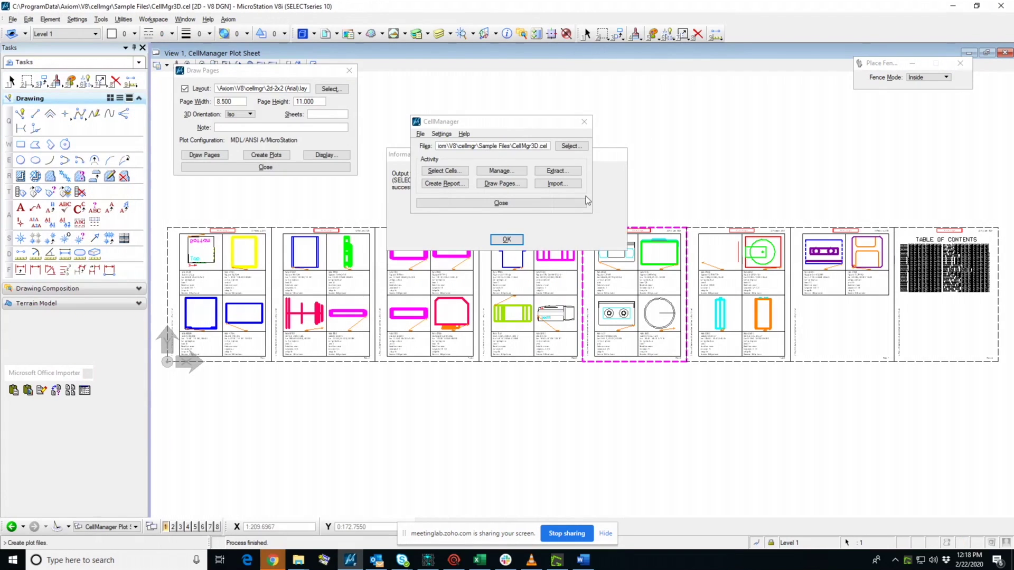
{"action": "left_click", "coordinate": [614, 223]}
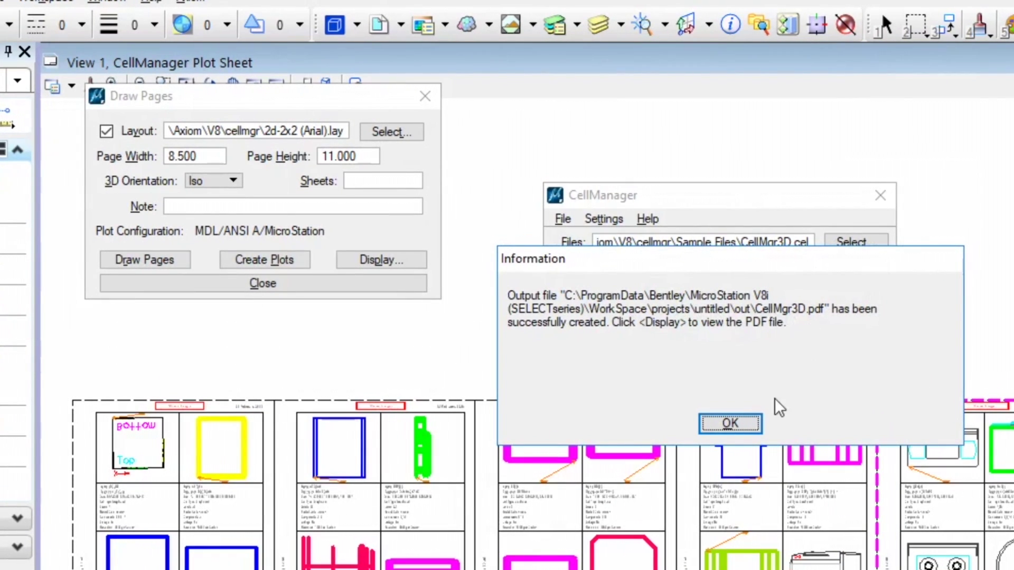
{"action": "left_click", "coordinate": [730, 424]}
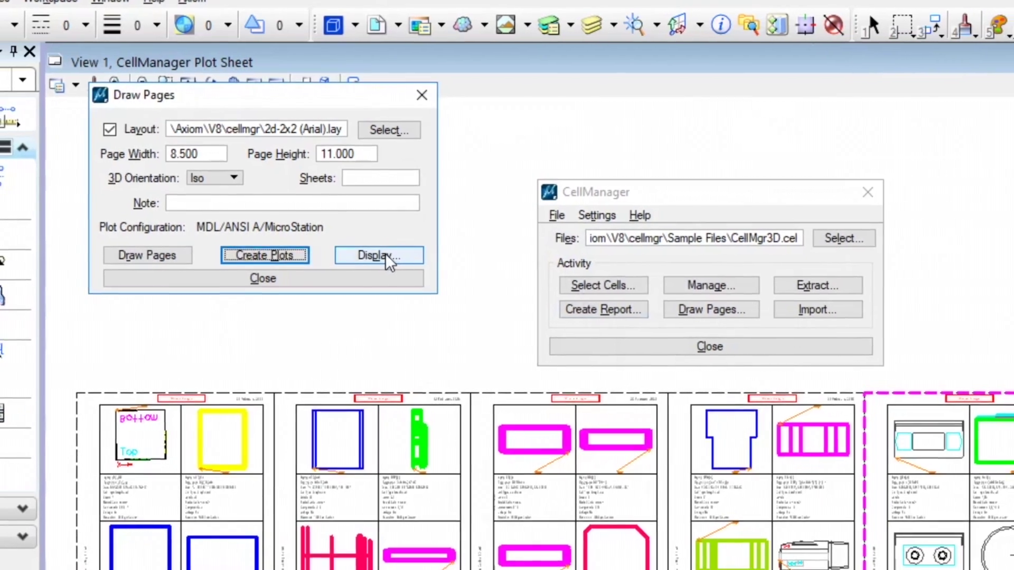
Display CellMgr3D.pdf, scroll through its cell pages, then close Acrobat Reader.
{"action": "left_click", "coordinate": [388, 258]}
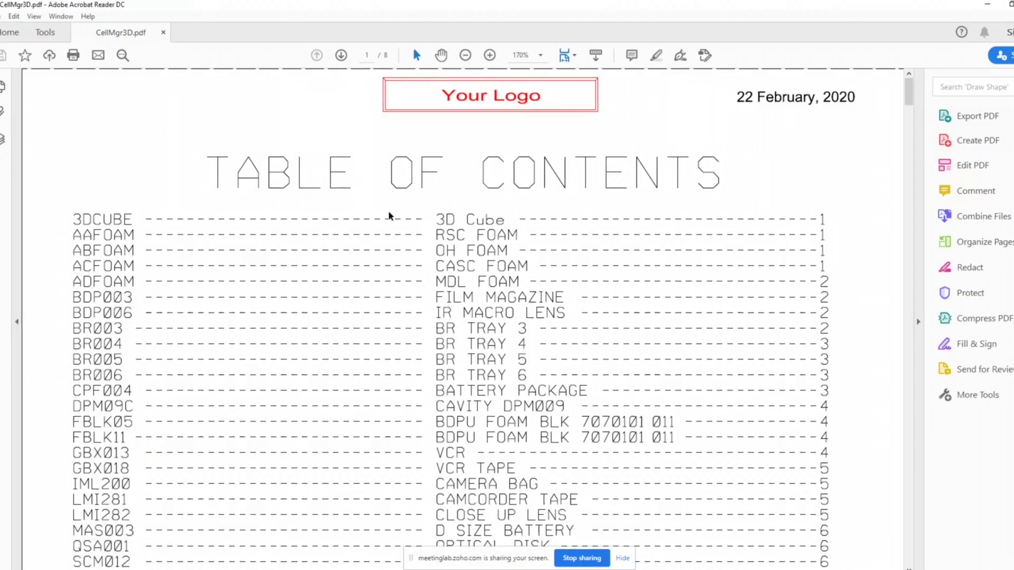
{"action": "scroll", "coordinate": [511, 239], "scroll_direction": "down", "scroll_amount": 15}
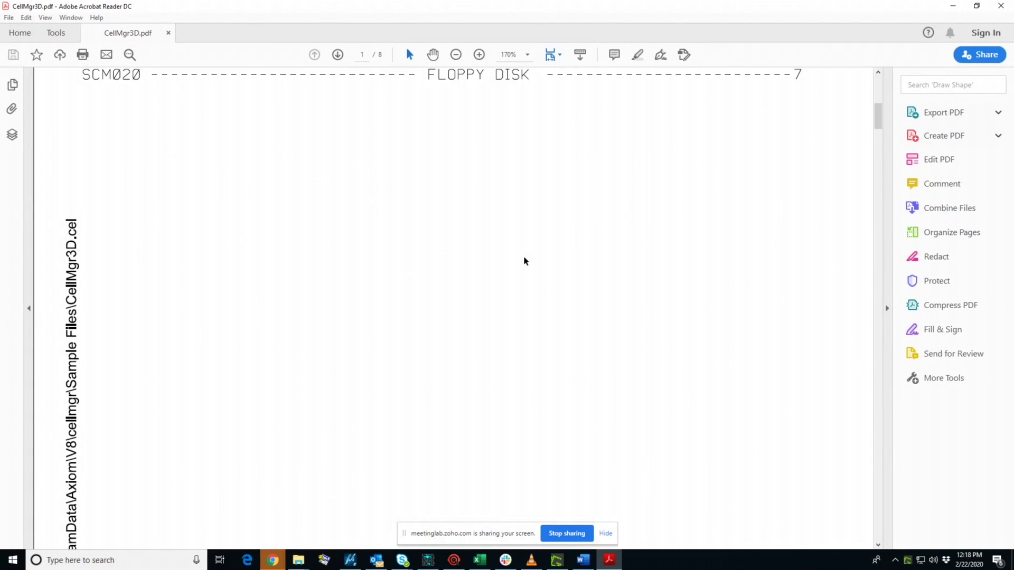
{"action": "scroll", "coordinate": [533, 268], "scroll_direction": "down", "scroll_amount": 20}
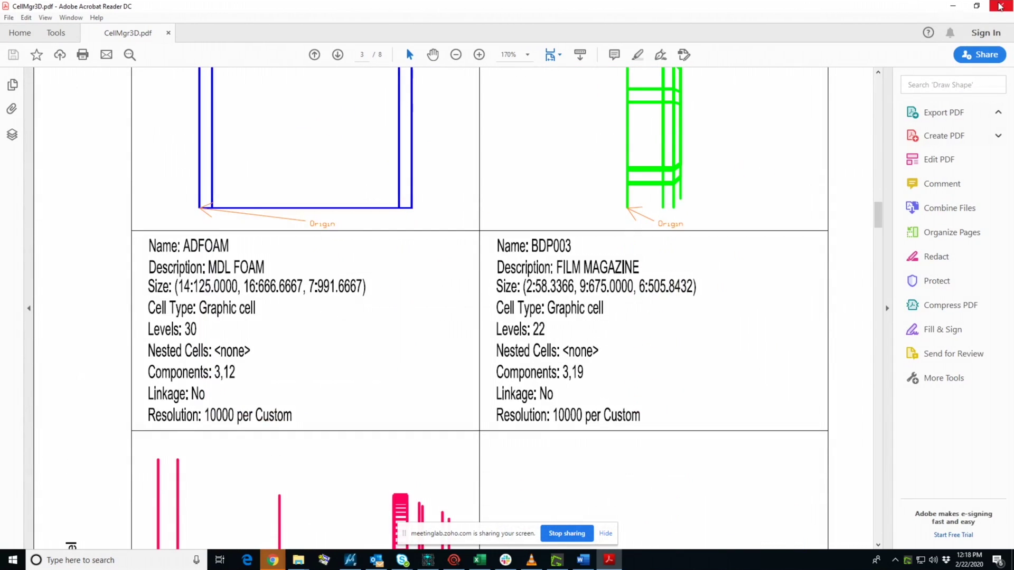
{"action": "left_click", "coordinate": [1001, 6]}
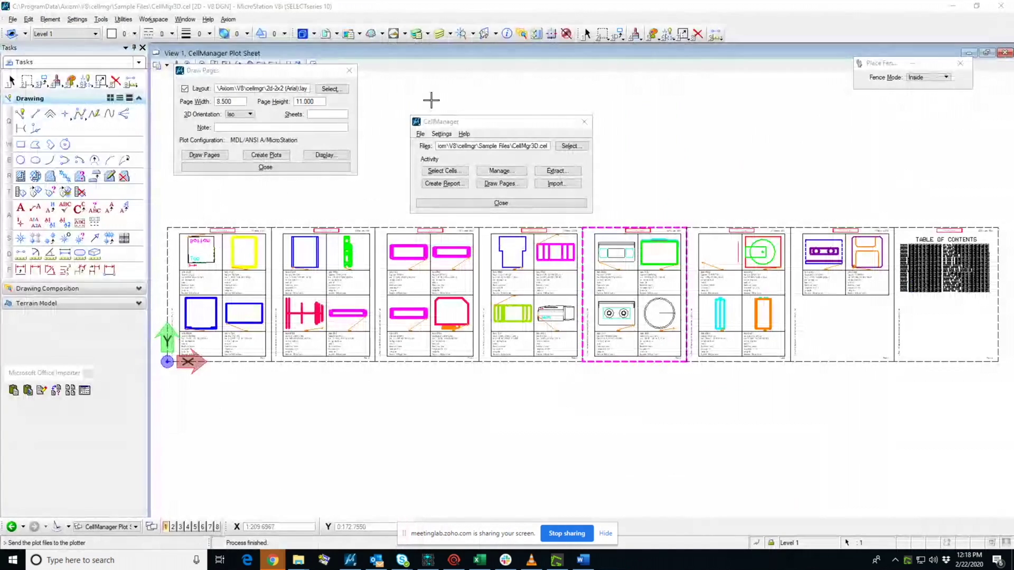
Close the Draw Pages dialog.
{"action": "left_click", "coordinate": [292, 166]}
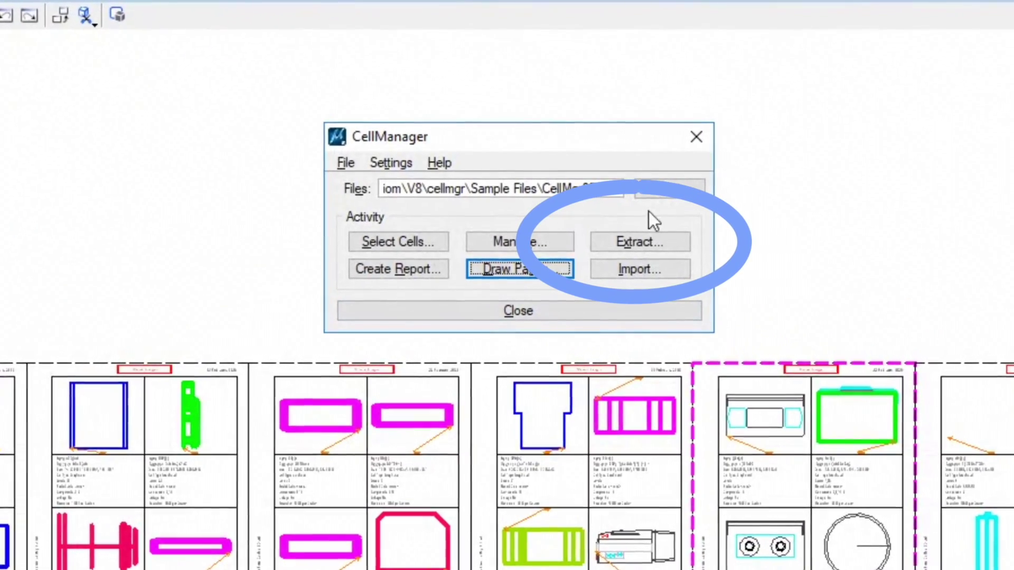